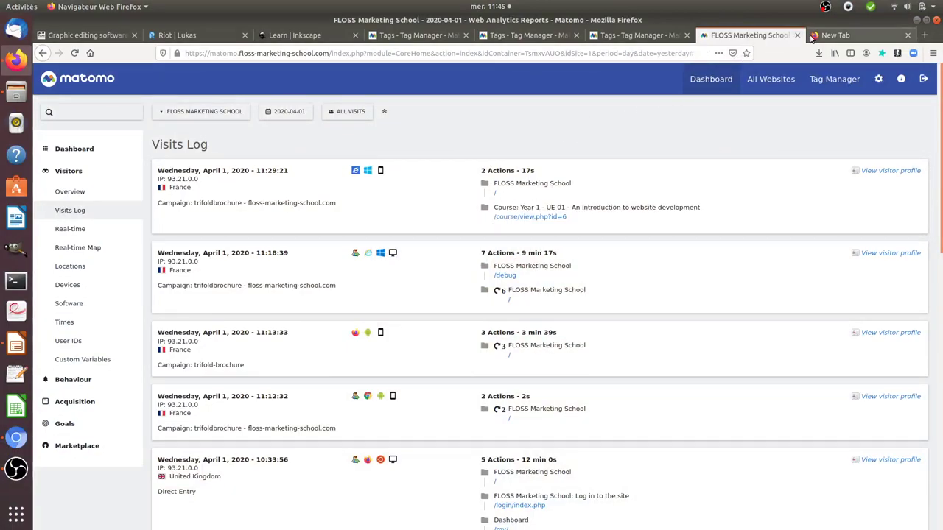
# Retry loading qr-code-generator.com in the new tab; it still fails to connect
pyautogui.click(840, 36)
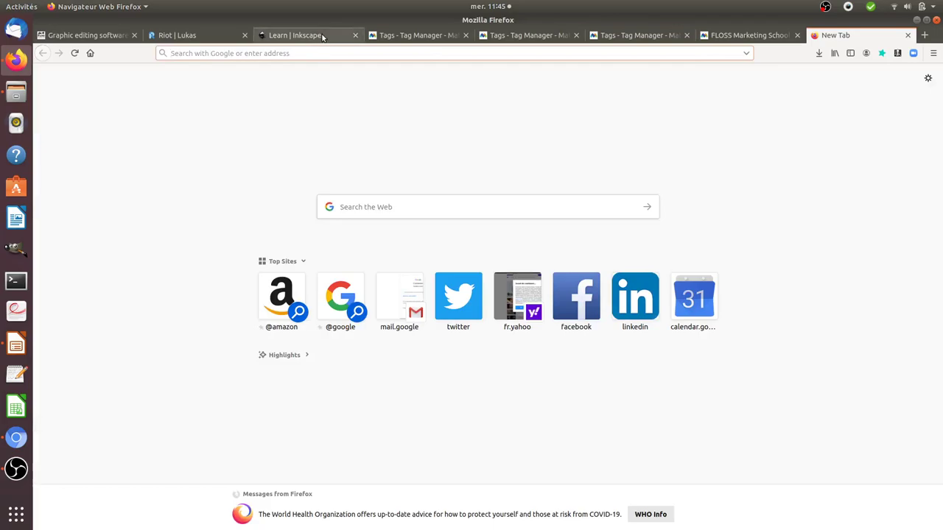
pyautogui.write('qr')
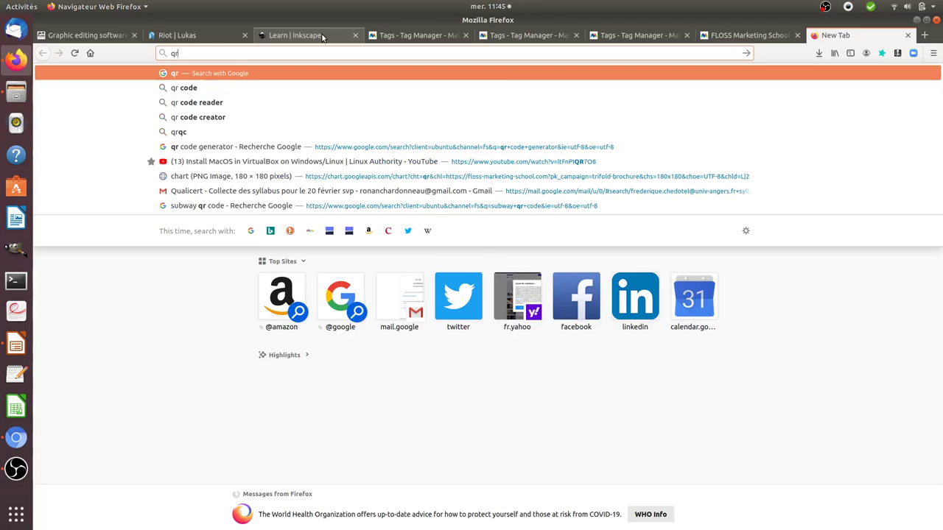
pyautogui.write('code-generator.com')
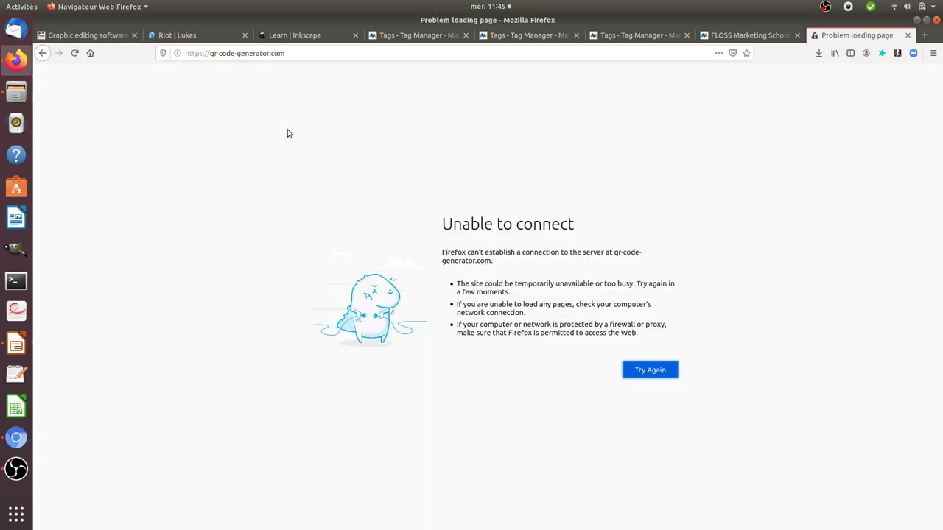
pyautogui.click(635, 370)
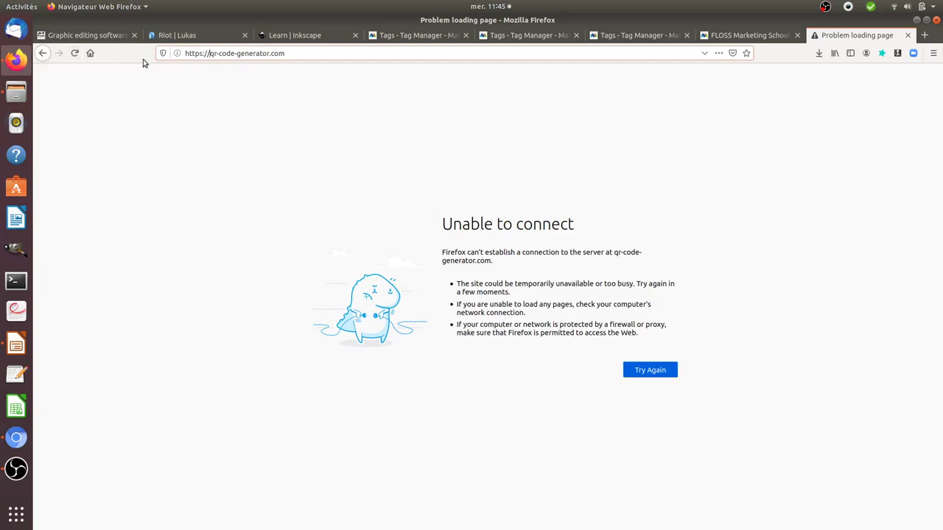
pyautogui.click(289, 54)
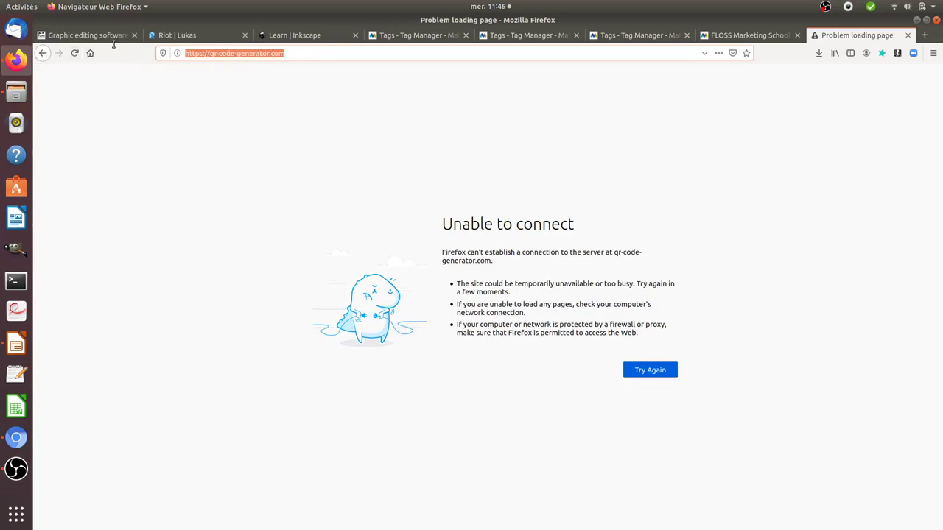
# Search DuckDuckGo for 'qr code generator online'
pyautogui.write('duck')
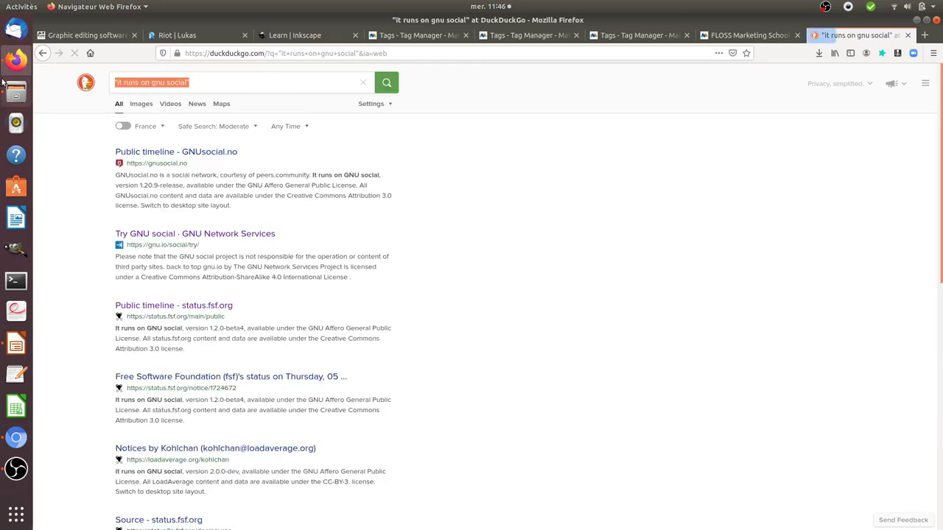
pyautogui.write('qr code ge')
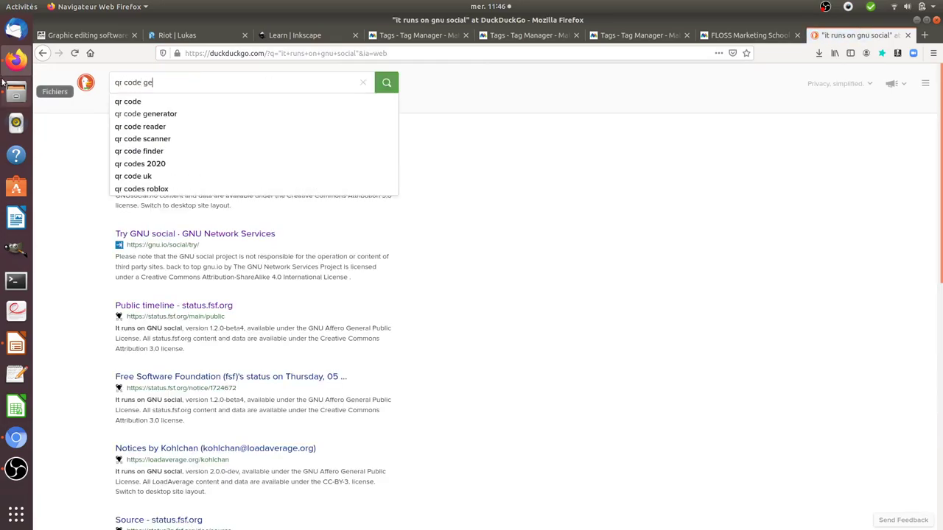
pyautogui.write('nerator onl')
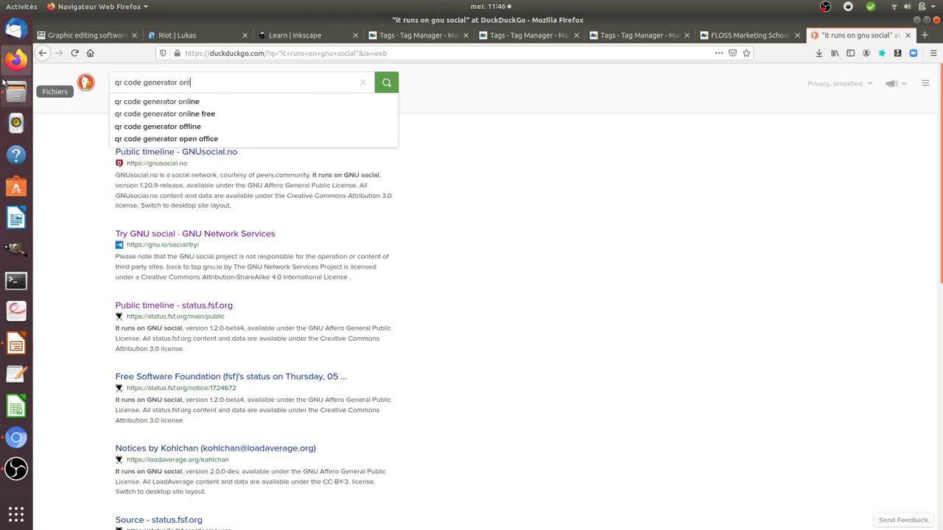
pyautogui.write('ine')
pyautogui.press('Return')
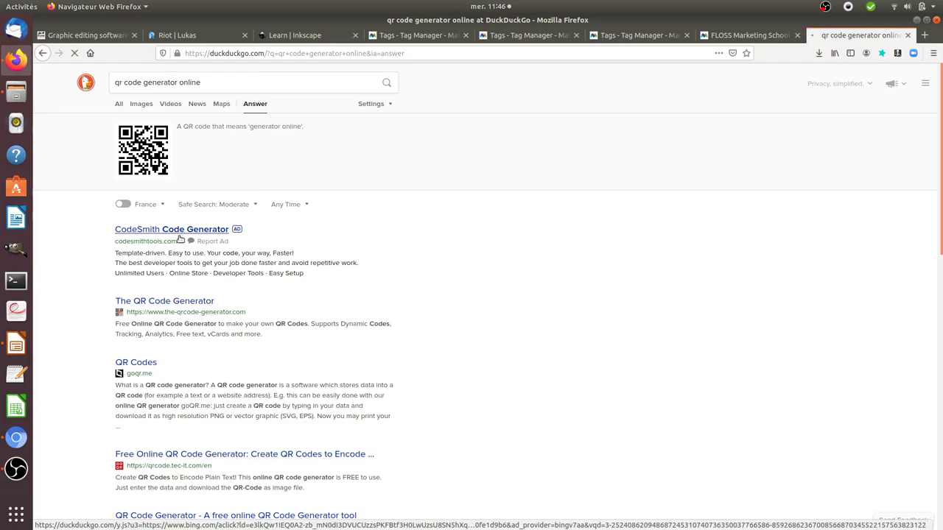
# Open The QR Code Generator site in URL mode, then return to Matomo's visits log
pyautogui.click(200, 230)
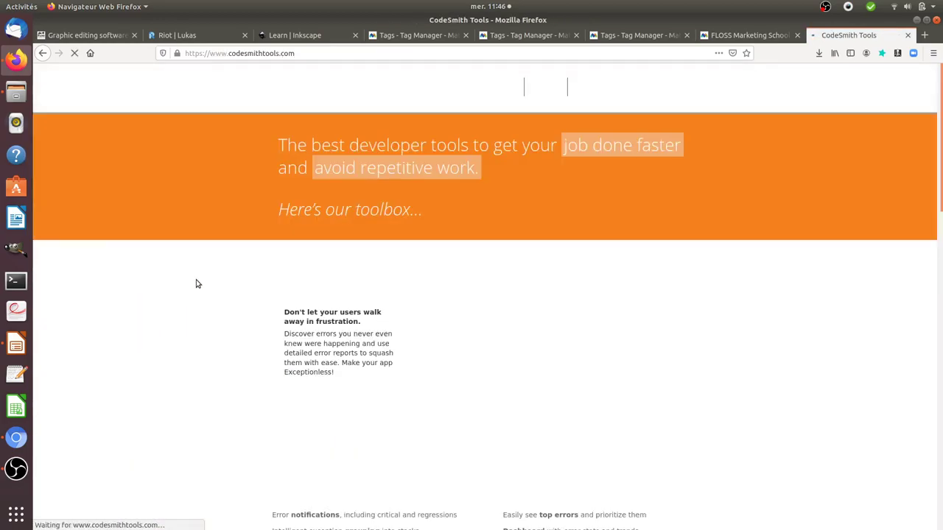
pyautogui.click(43, 53)
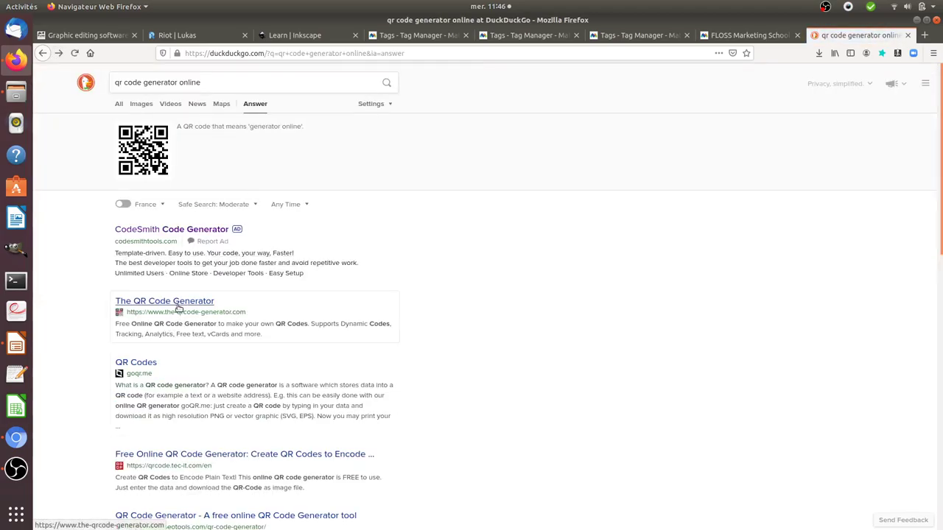
pyautogui.click(179, 303)
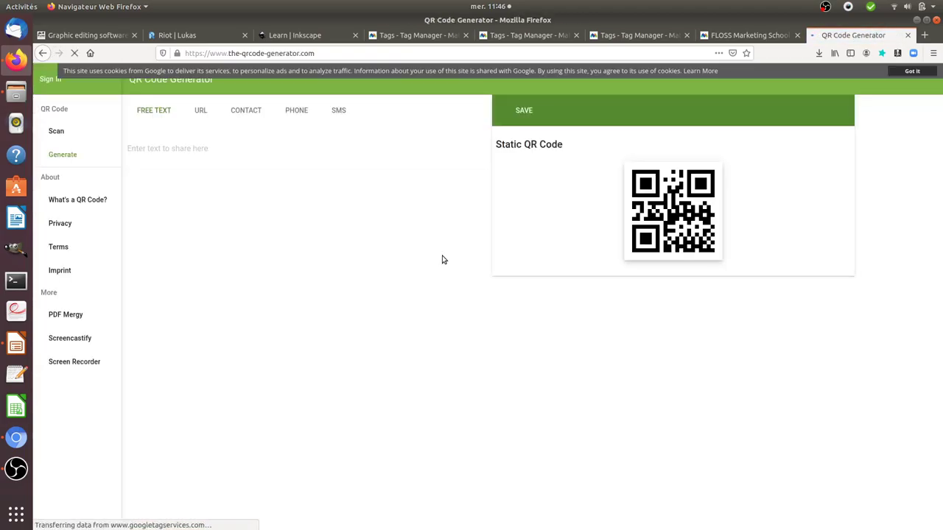
pyautogui.click(200, 112)
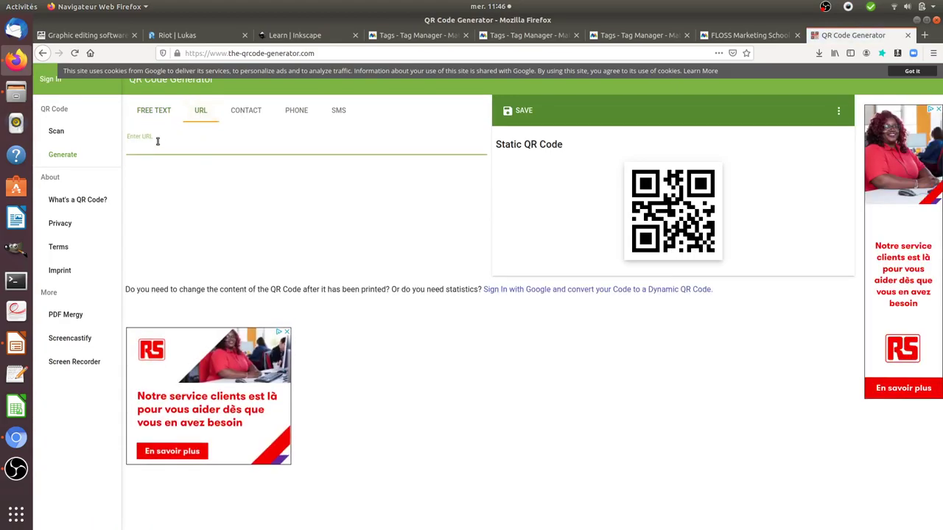
pyautogui.click(745, 35)
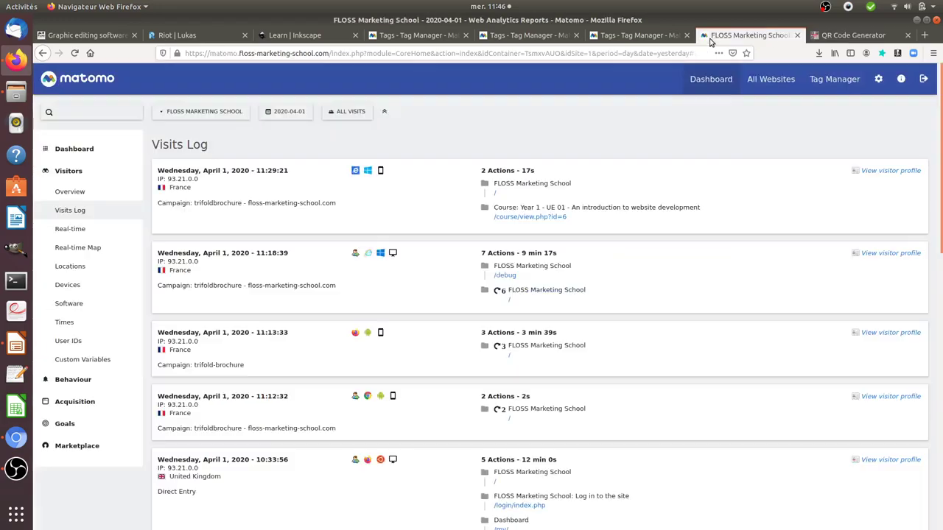
# In the Campaign URL Builder, generate a URL for 'your url' with campaign qrcode-trifold-brochure
pyautogui.click(72, 409)
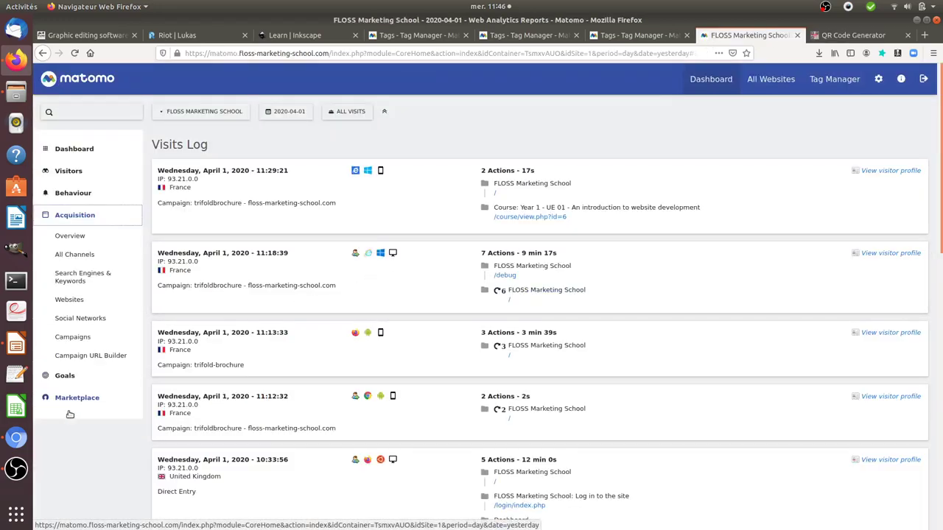
pyautogui.click(74, 356)
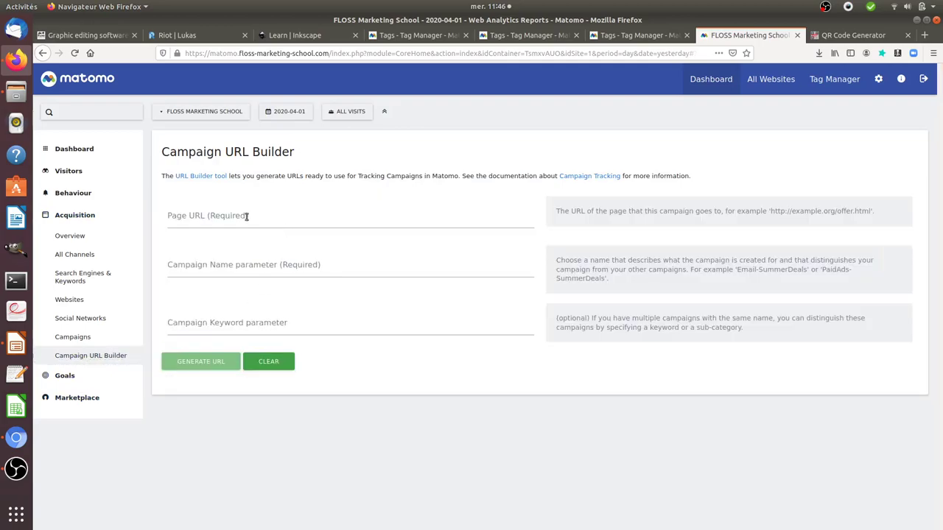
pyautogui.click(246, 217)
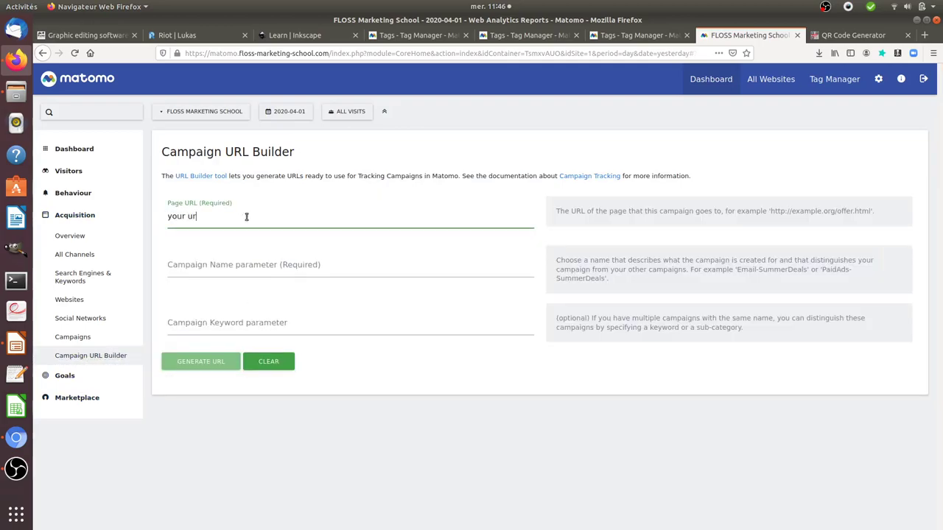
pyautogui.click(221, 270)
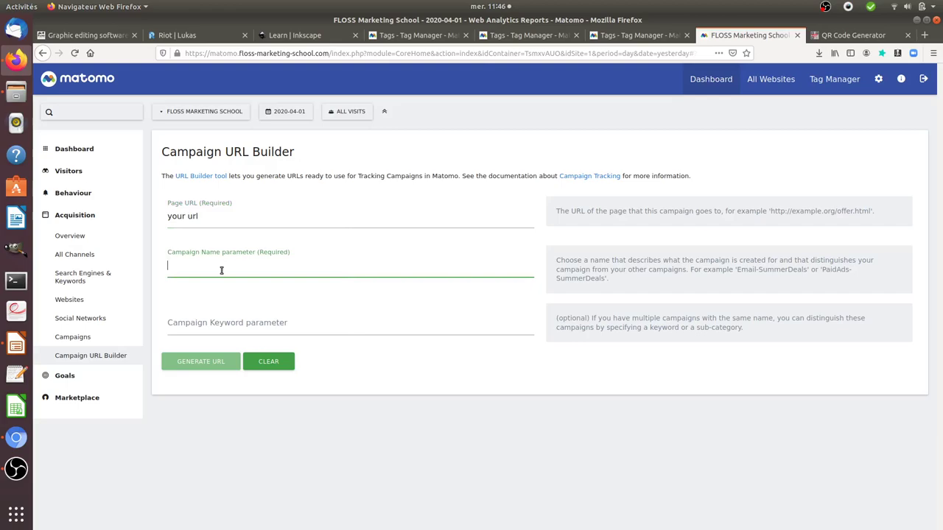
pyautogui.write('qrcode-trifold-brochure')
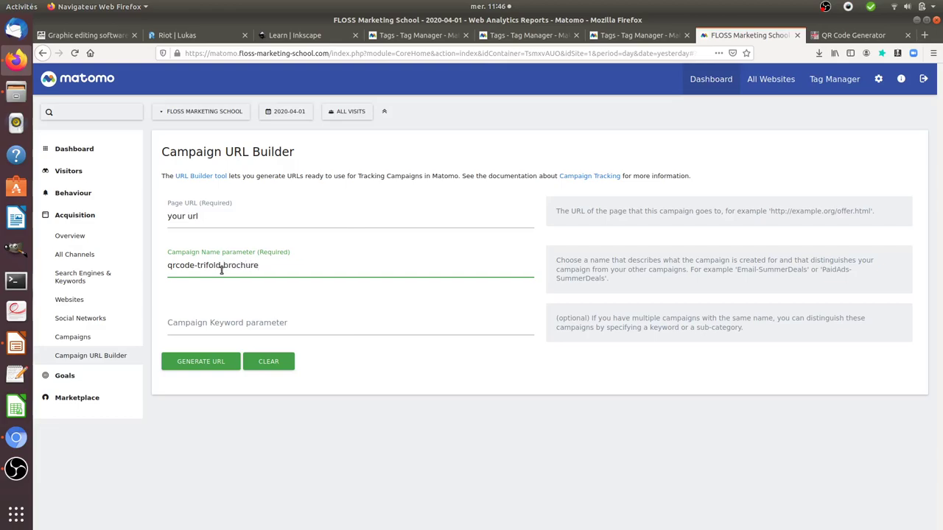
pyautogui.click(201, 361)
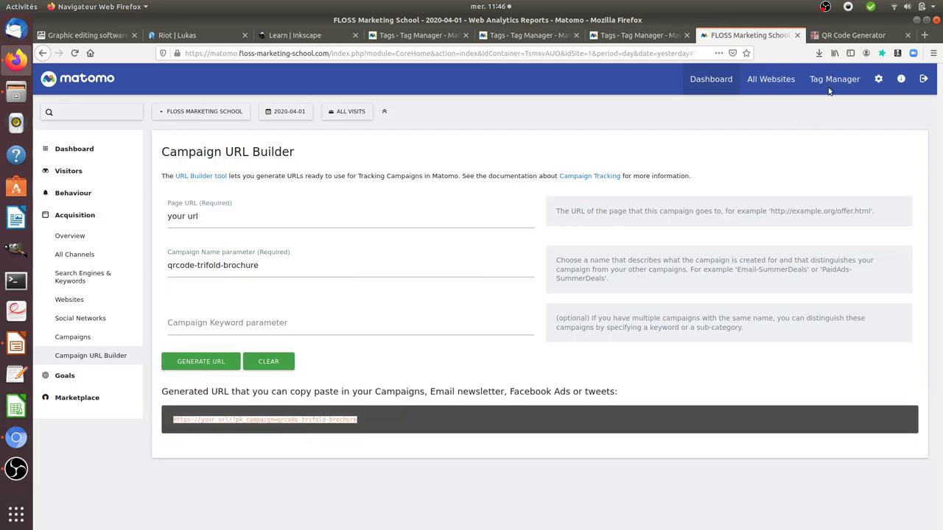
pyautogui.click(851, 35)
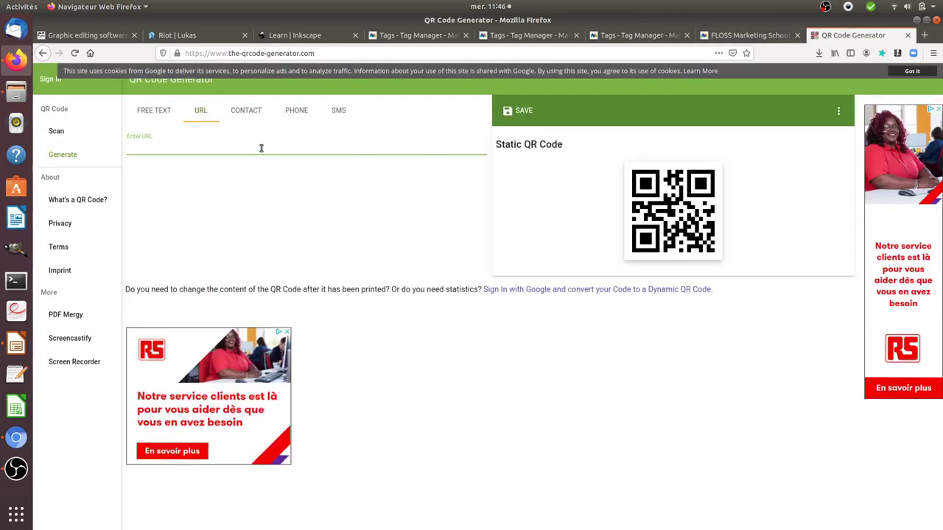
pyautogui.write('https://your url/?pk_campaign=qrcode-trifold-brochure')
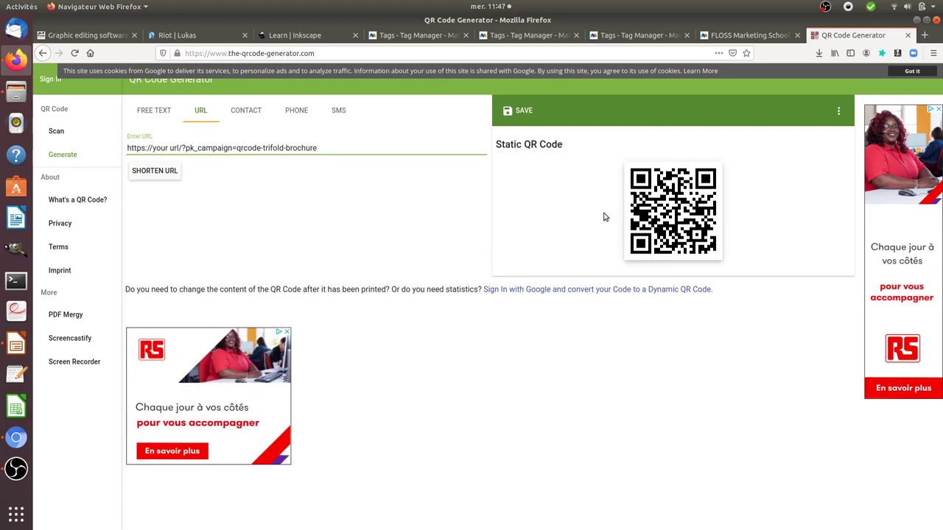
pyautogui.click(546, 203)
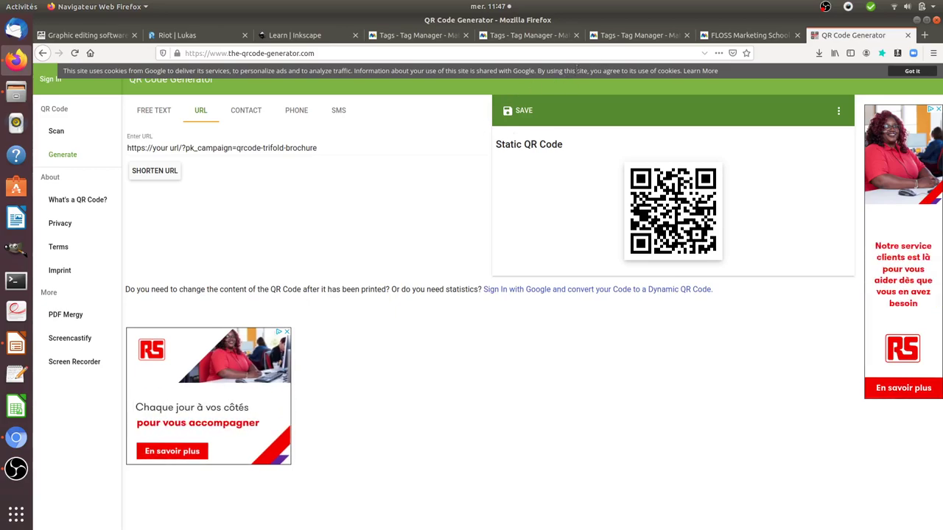
# Strip the path from the Graphic editing software course address to load the Moodle Dashboard
pyautogui.click(81, 35)
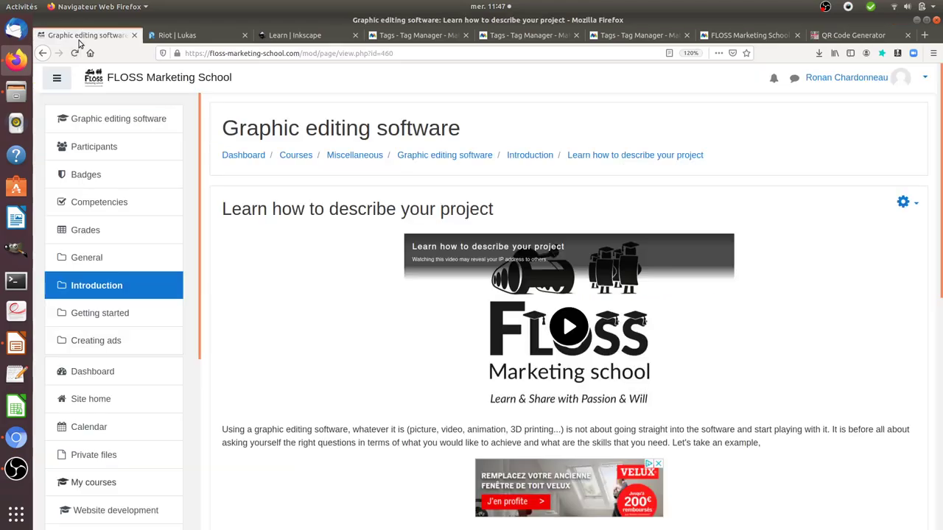
pyautogui.moveTo(299, 53); pyautogui.dragTo(444, 68)
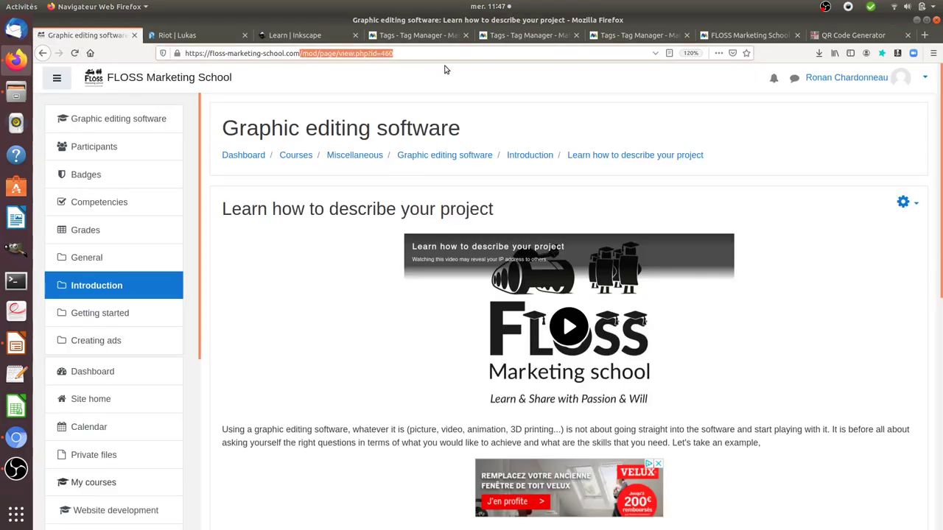
pyautogui.press('BackSpace')
pyautogui.press('Return')
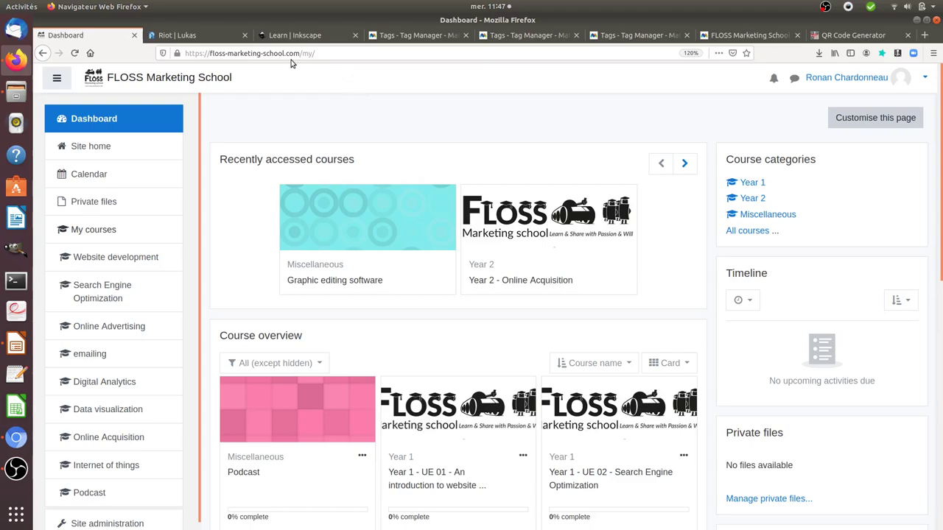
pyautogui.moveTo(298, 54); pyautogui.dragTo(183, 53)
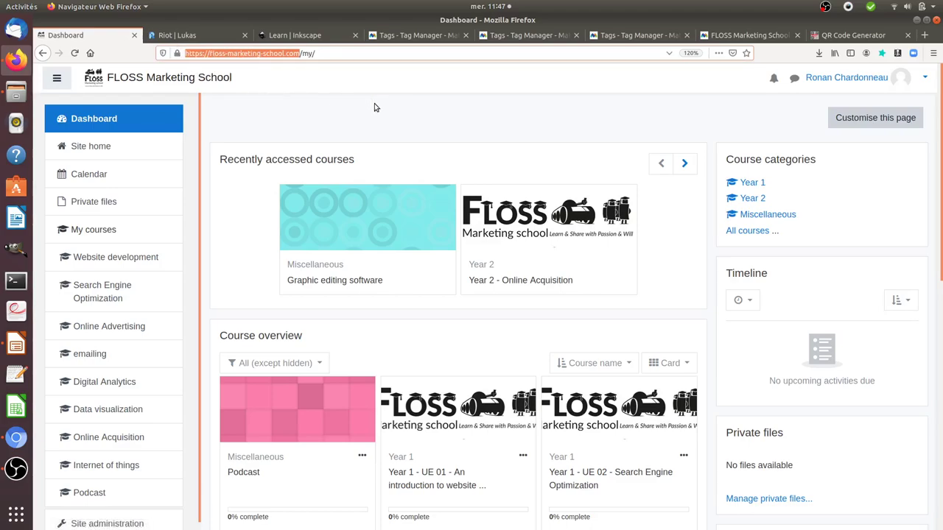
pyautogui.click(438, 116)
# Inspect the Matomo Analytics tag's Pageview trigger excluding 'classes' referrers, closing it unchanged
pyautogui.click(383, 99)
pyautogui.click(523, 38)
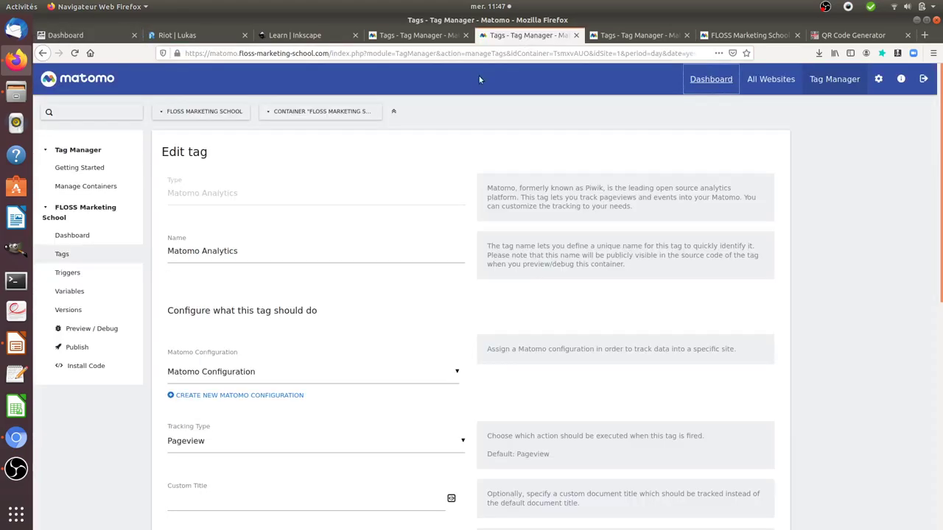
pyautogui.scroll(-10, 157, 275)
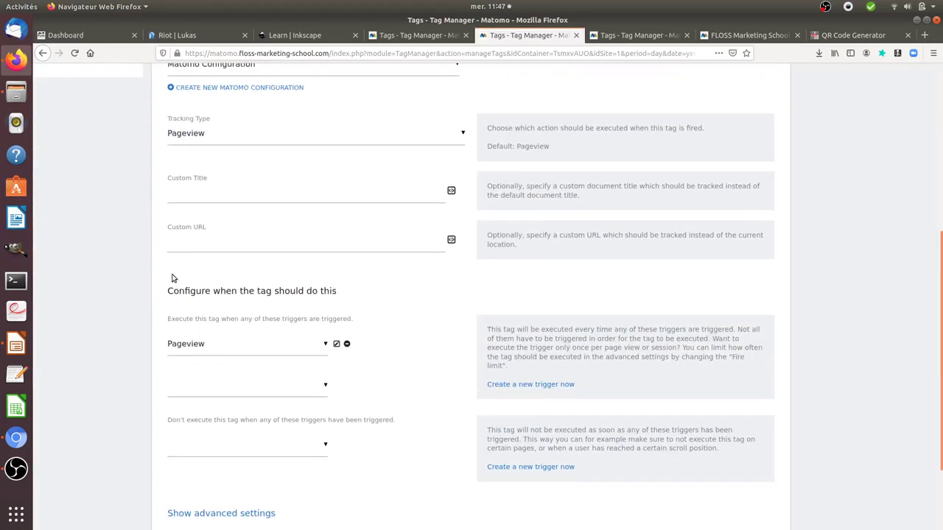
pyautogui.scroll(9, 177, 273)
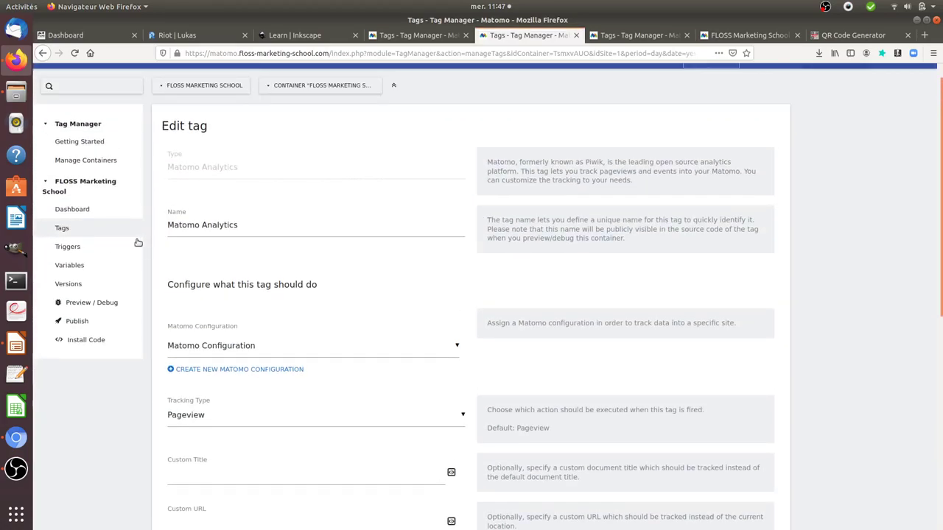
pyautogui.scroll(-2, 444, 318)
pyautogui.scroll(-5, 444, 319)
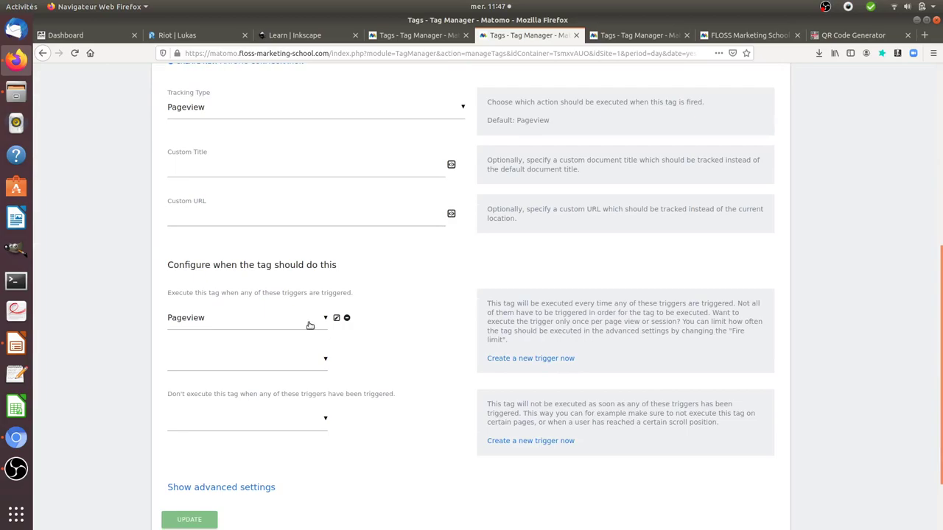
pyautogui.click(336, 318)
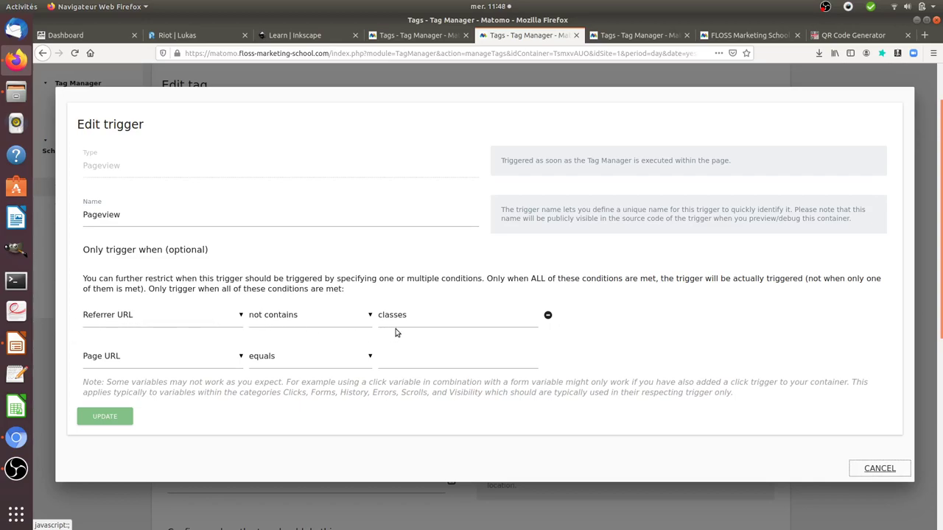
pyautogui.click(876, 469)
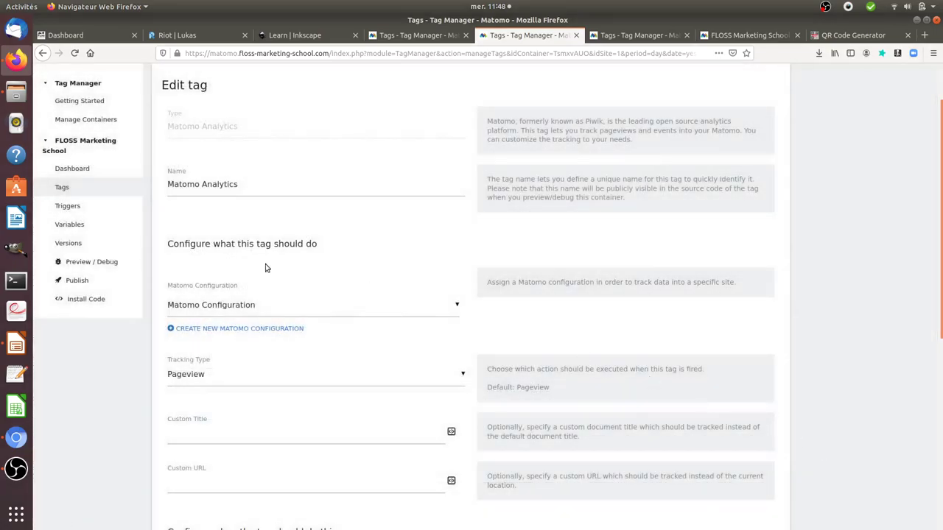
pyautogui.scroll(2, 123, 295)
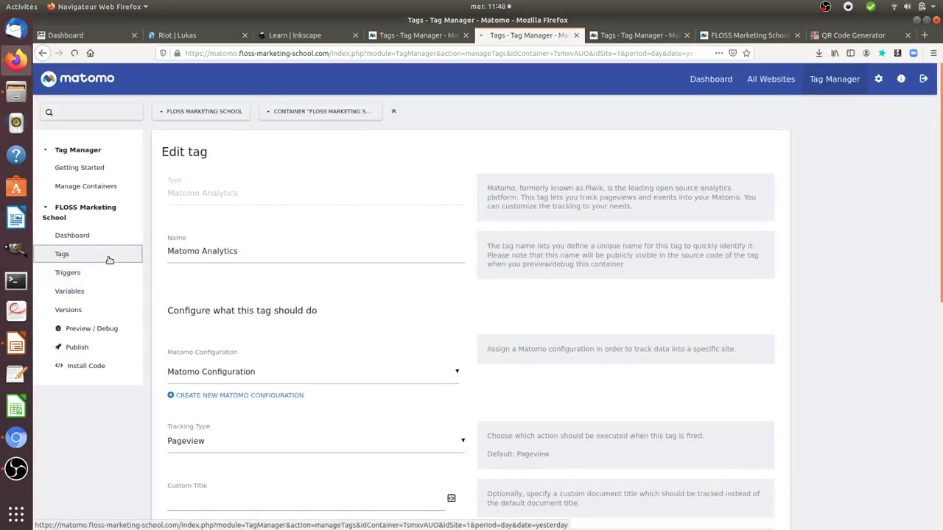
# Review the referrer classes tag's Custom URL, highlighting its {{PageUrl}} and trifoldbrochure campaign part
pyautogui.click(110, 260)
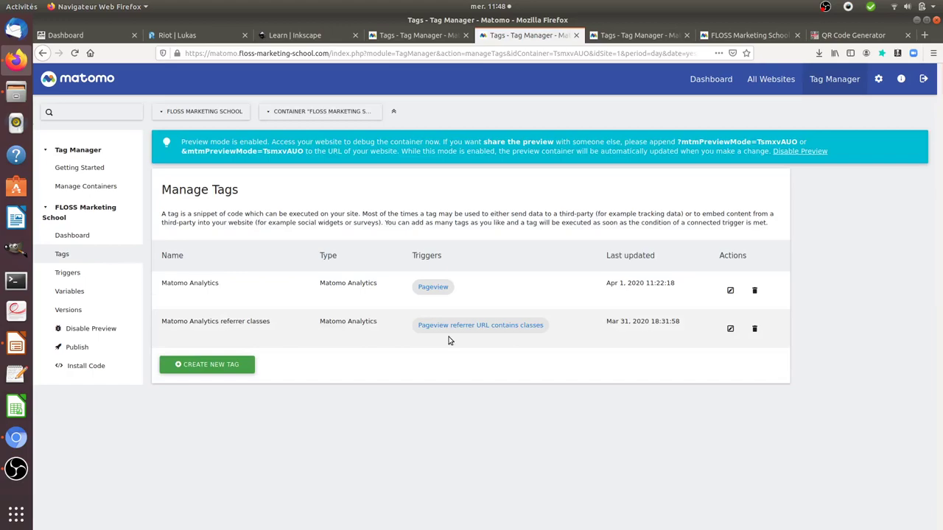
pyautogui.click(730, 330)
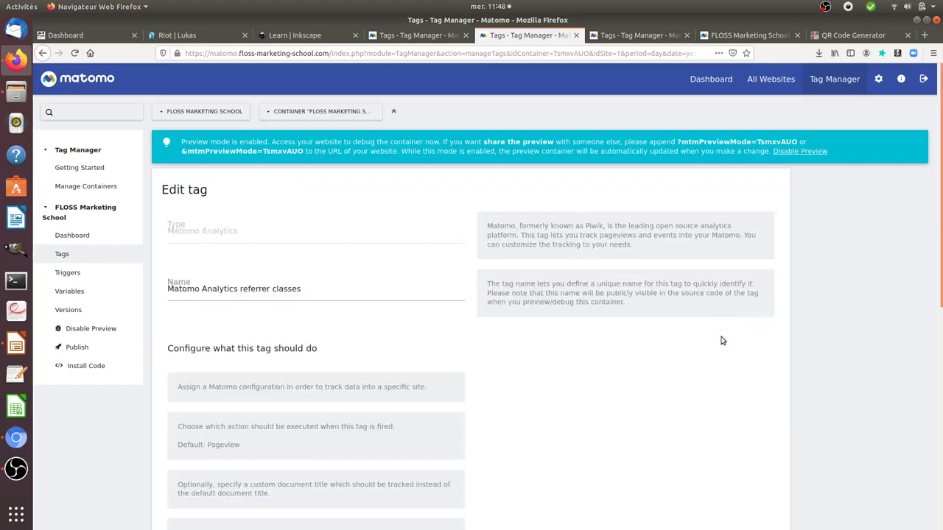
pyautogui.scroll(-3, 293, 327)
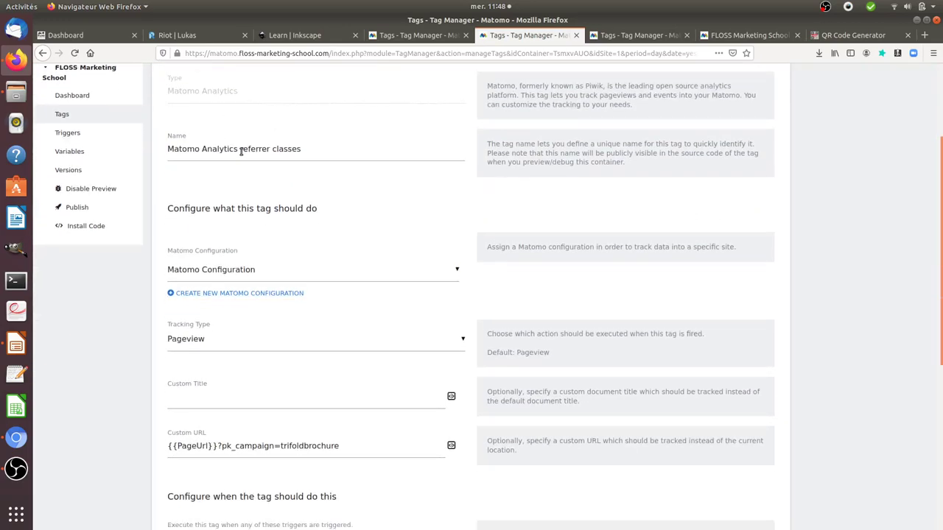
pyautogui.moveTo(198, 148); pyautogui.dragTo(318, 151)
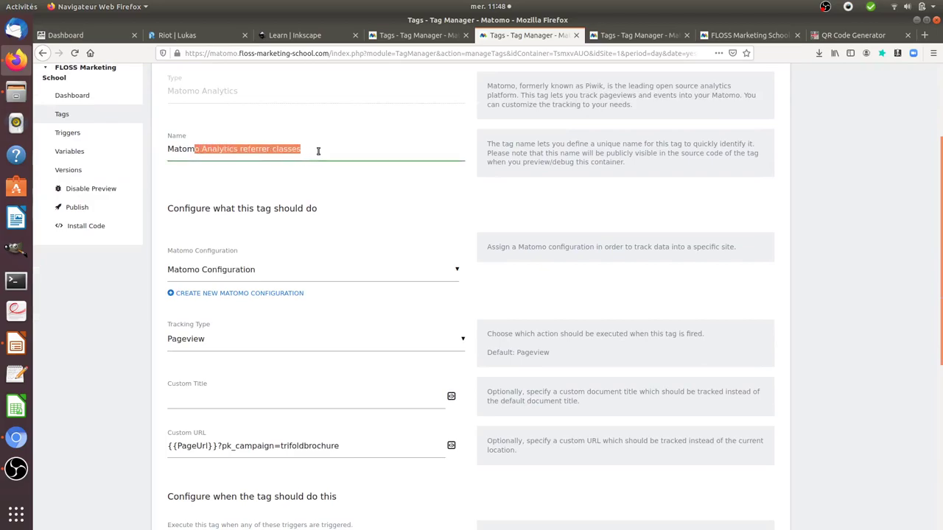
pyautogui.click(269, 234)
pyautogui.scroll(-4, 271, 234)
pyautogui.scroll(-1, 271, 234)
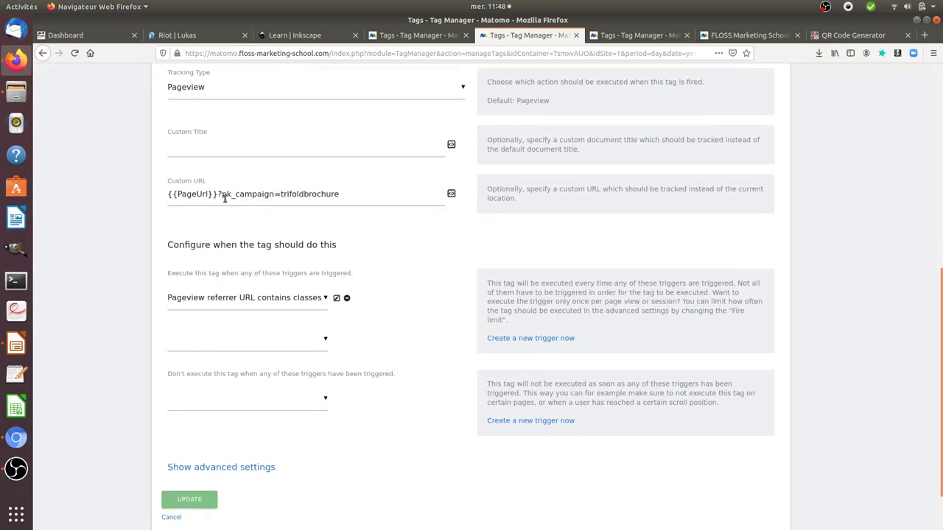
pyautogui.moveTo(216, 194); pyautogui.dragTo(160, 195)
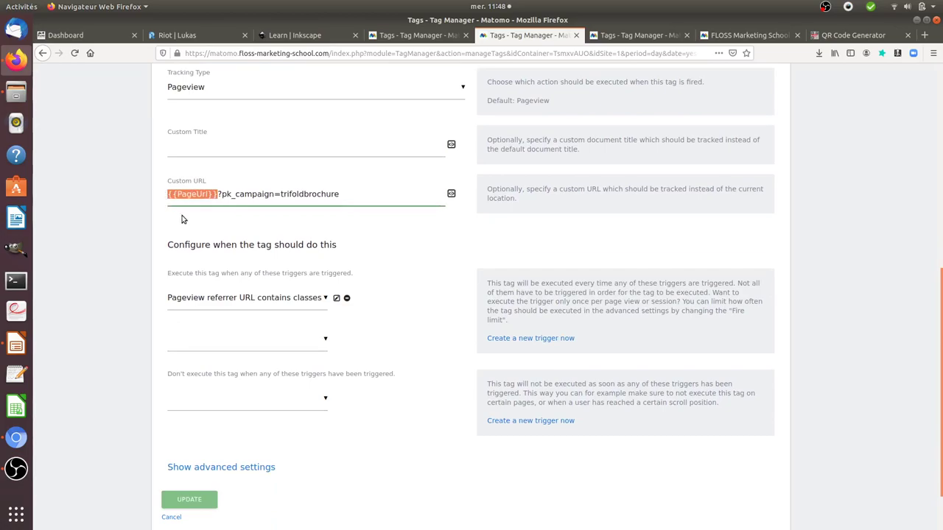
pyautogui.click(231, 185)
pyautogui.moveTo(168, 194); pyautogui.dragTo(218, 195)
# Check the referrer-contains-classes trigger settings, then go to the other Manage Tags page
pyautogui.click(337, 299)
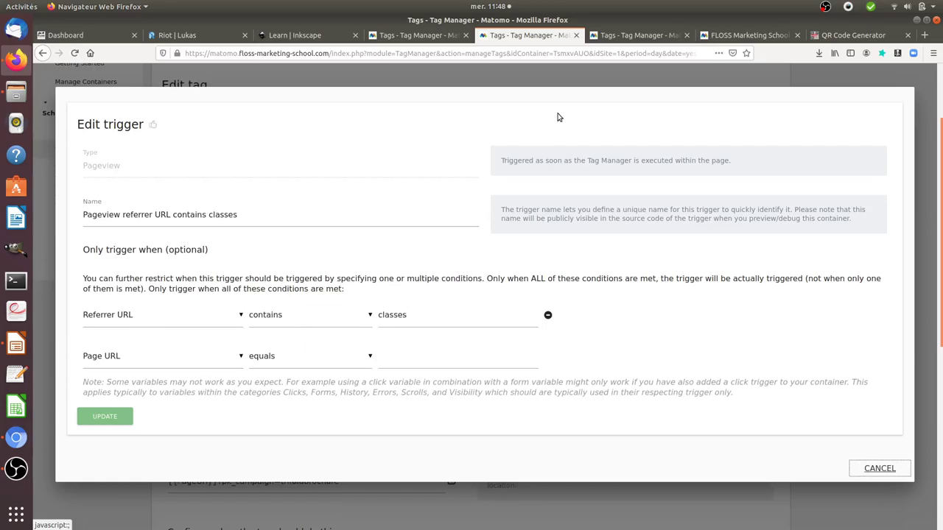
pyautogui.click(588, 75)
pyautogui.click(634, 36)
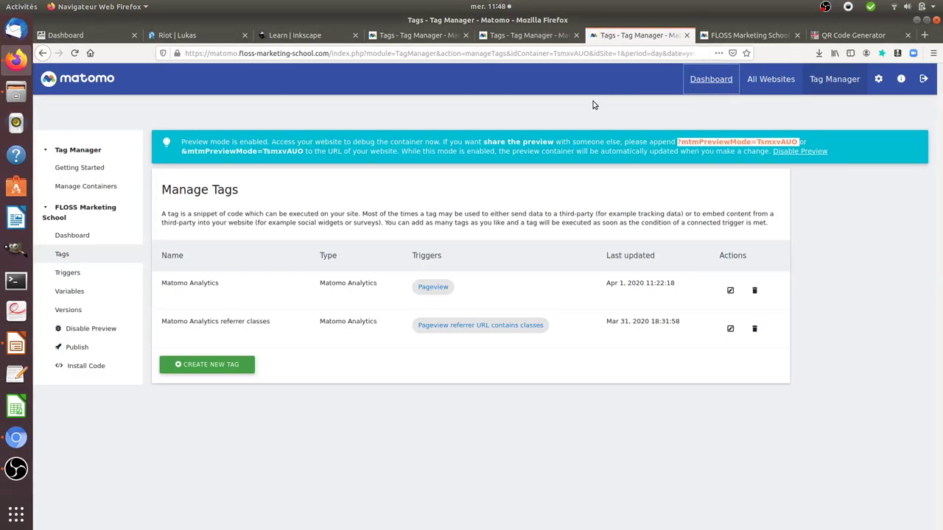
# Open FLOSS Marketing School's Visits Log for 2020-03-31 from the Dashboard's Visitors menu
pyautogui.click(737, 35)
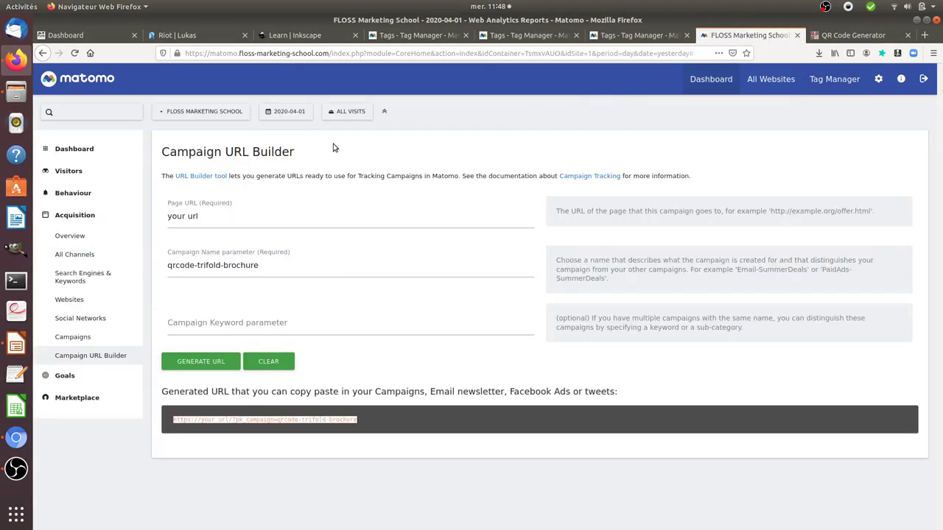
pyautogui.click(696, 78)
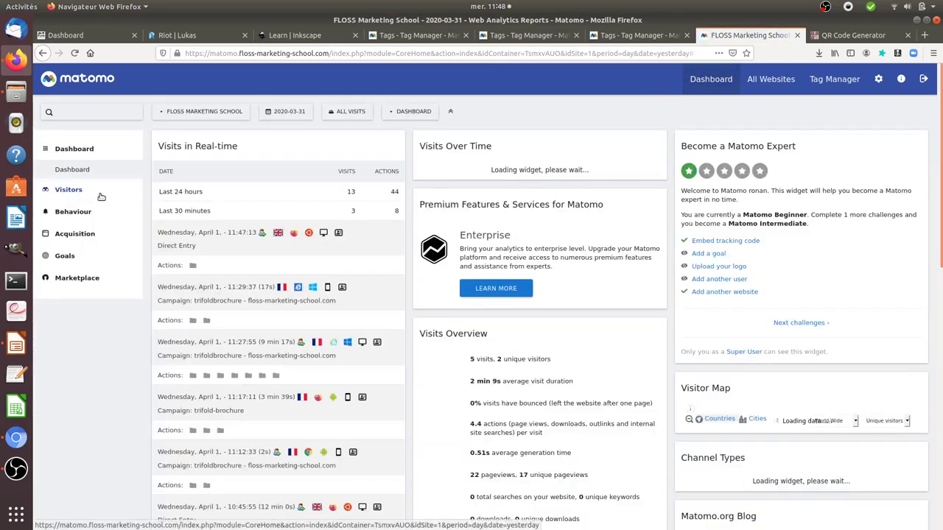
pyautogui.click(92, 189)
pyautogui.click(97, 209)
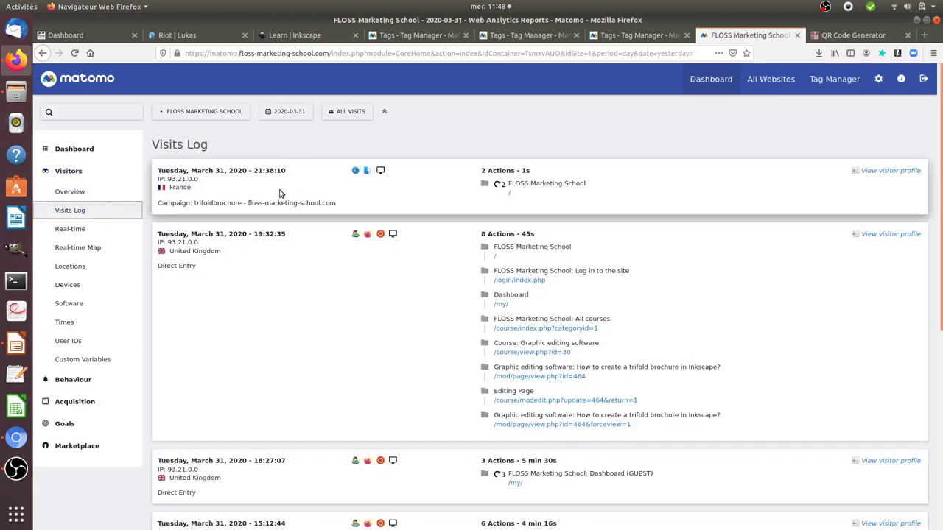
# Switch the Visits Log date to 1 April 2020
pyautogui.click(302, 117)
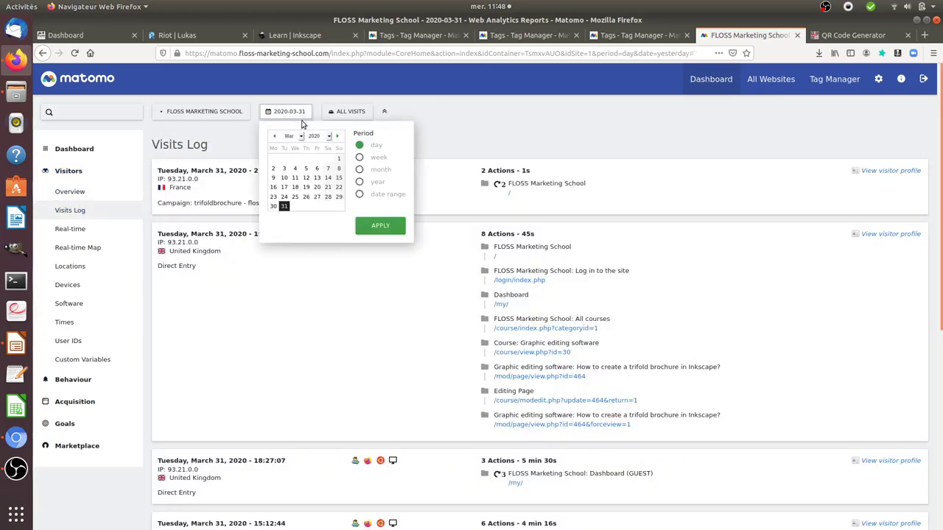
pyautogui.click(337, 137)
pyautogui.click(295, 159)
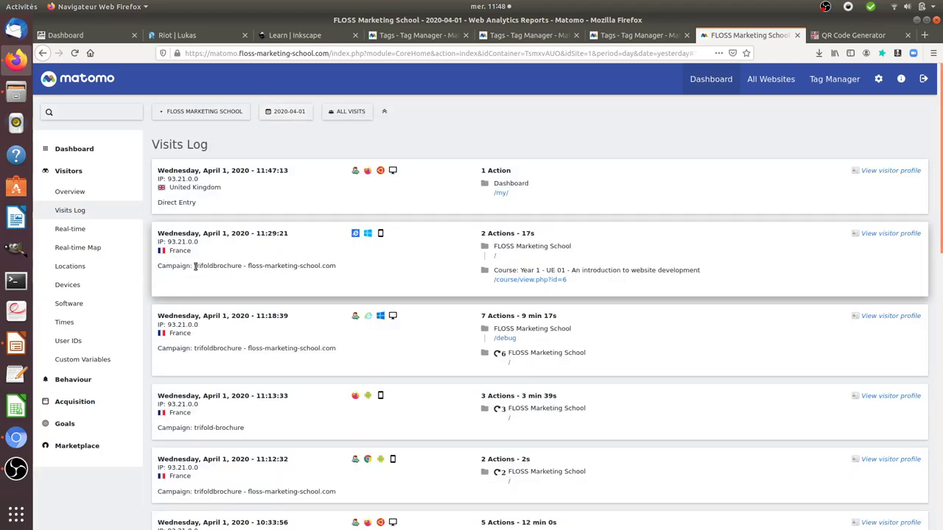
# Highlight the trifoldbrochure – floss-marketing-school.com and trifold-brochure campaign labels in the visit rows
pyautogui.moveTo(194, 266); pyautogui.dragTo(333, 263)
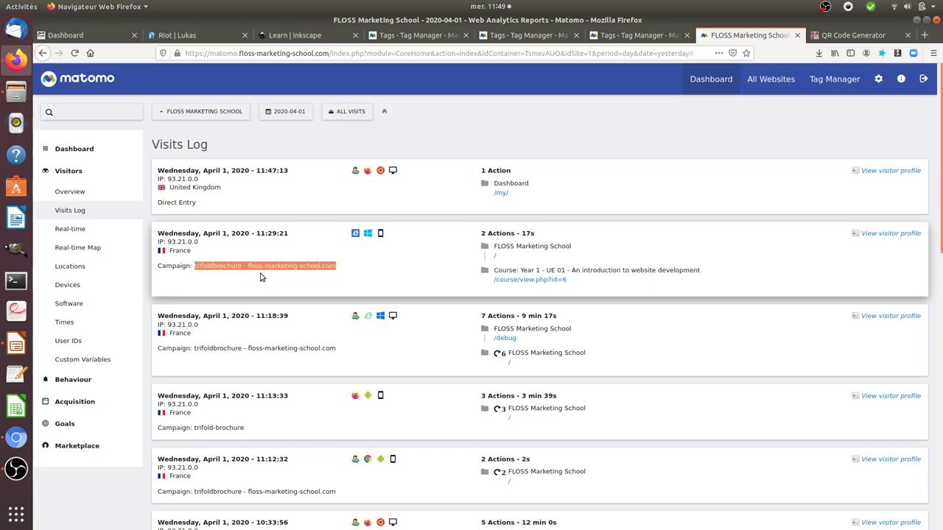
pyautogui.scroll(-1, 250, 372)
pyautogui.click(247, 374)
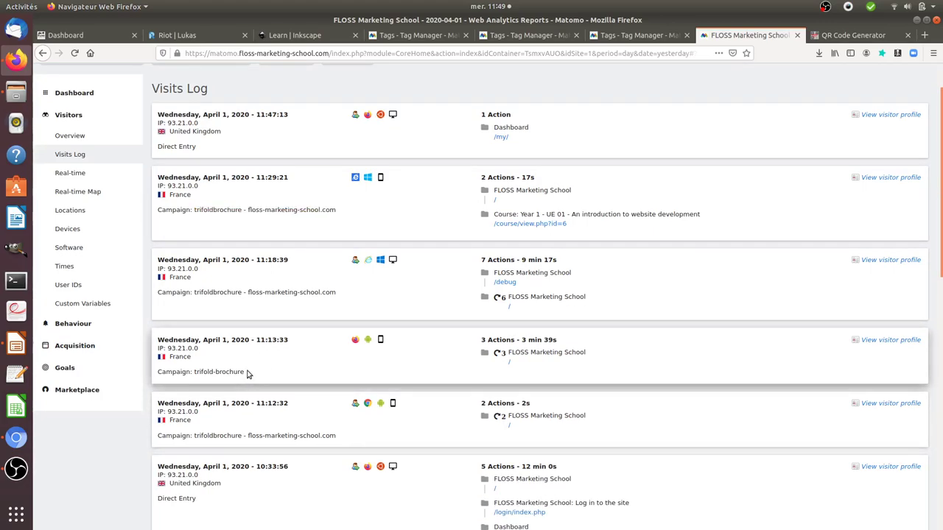
pyautogui.moveTo(248, 374); pyautogui.dragTo(200, 375)
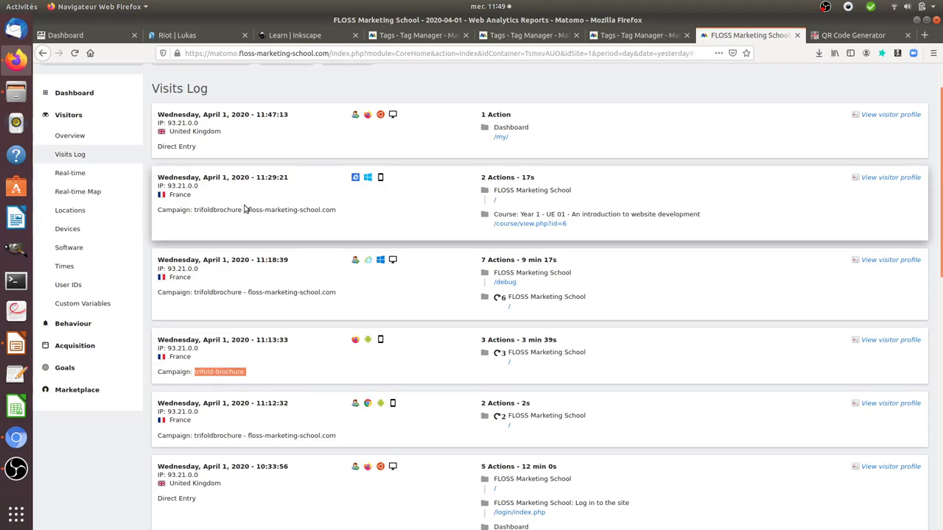
pyautogui.moveTo(249, 210); pyautogui.dragTo(338, 215)
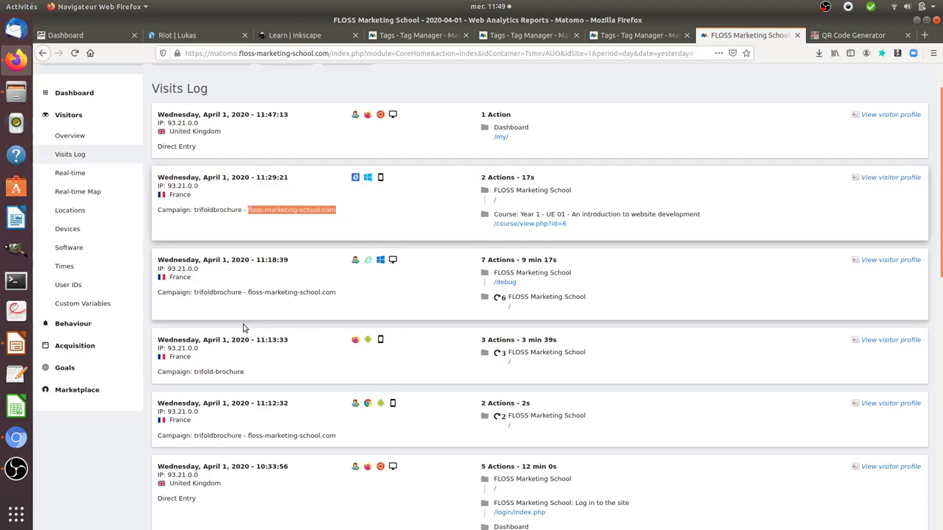
pyautogui.click(246, 372)
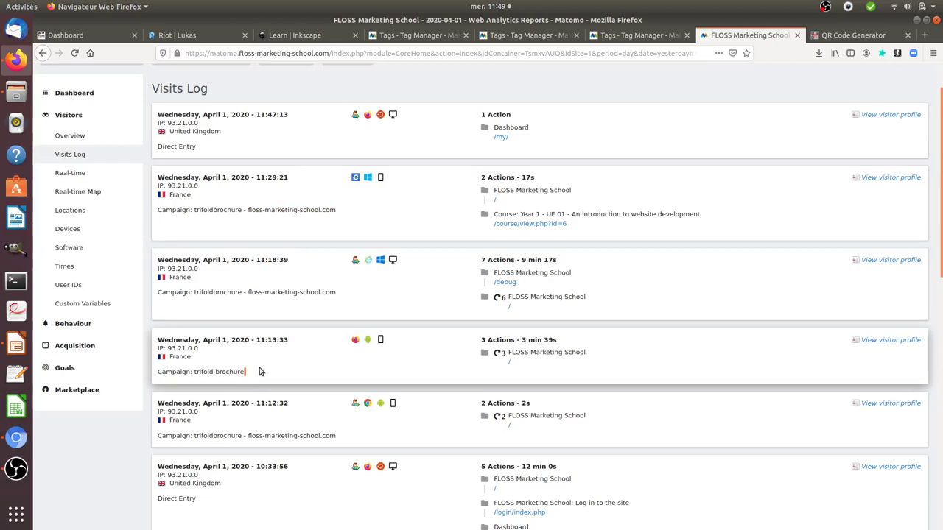
pyautogui.scroll(2, 304, 192)
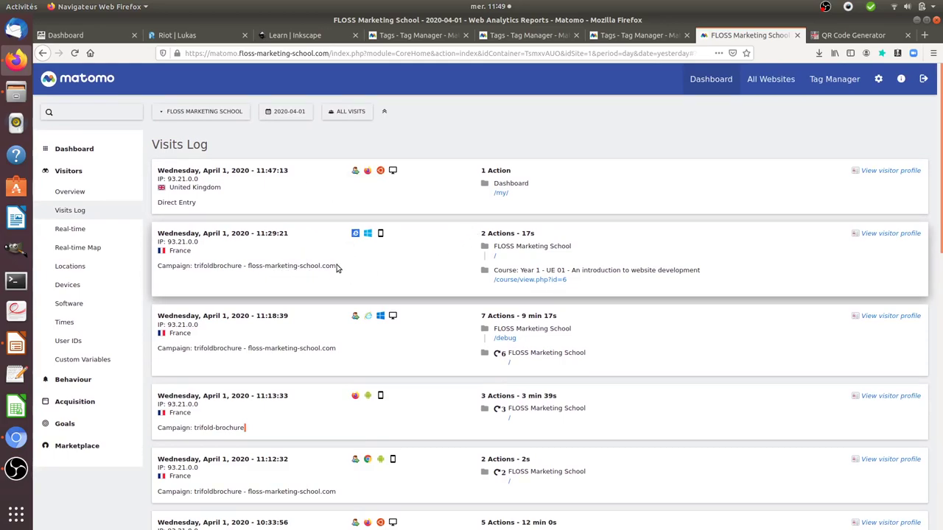
pyautogui.moveTo(340, 266); pyautogui.dragTo(155, 268)
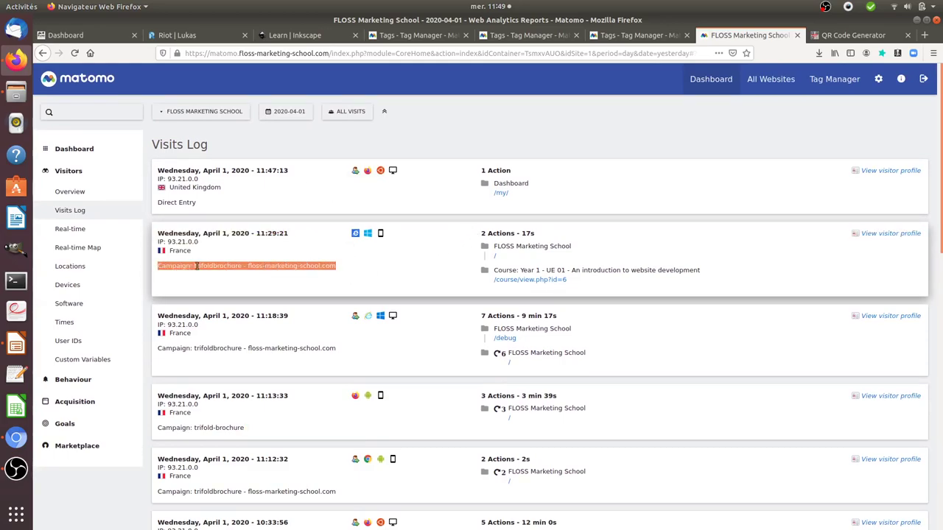